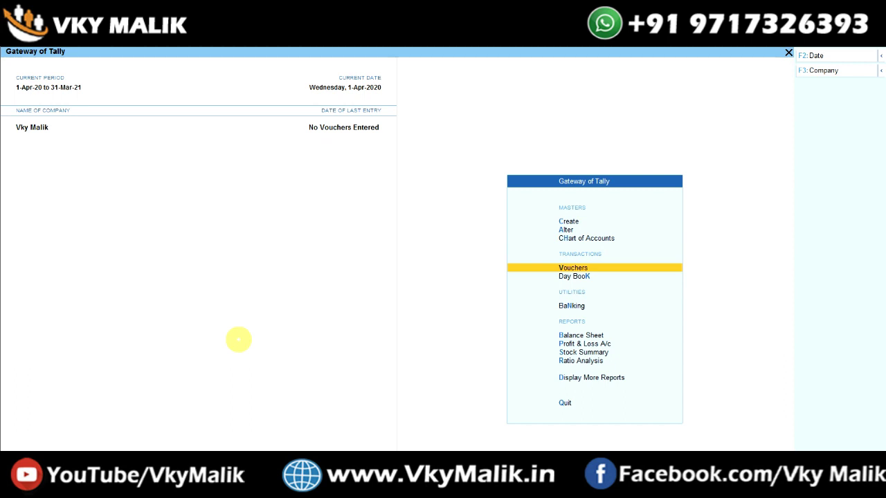
# Step: Open accounting voucher entry and start a Receipt voucher
pyautogui.press('Return')
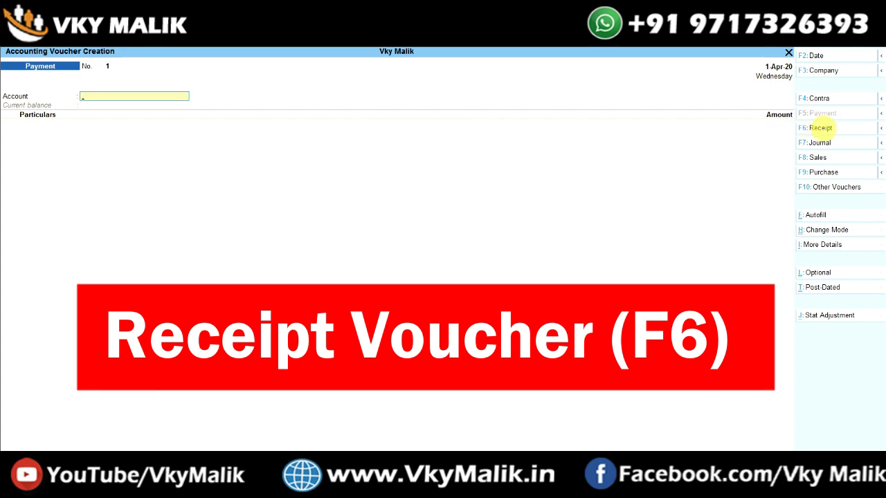
pyautogui.click(821, 128)
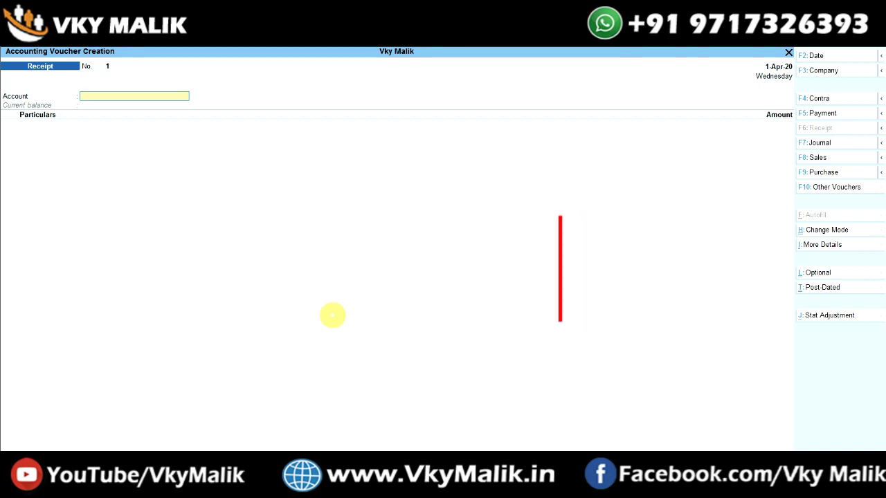
pyautogui.press('F2')
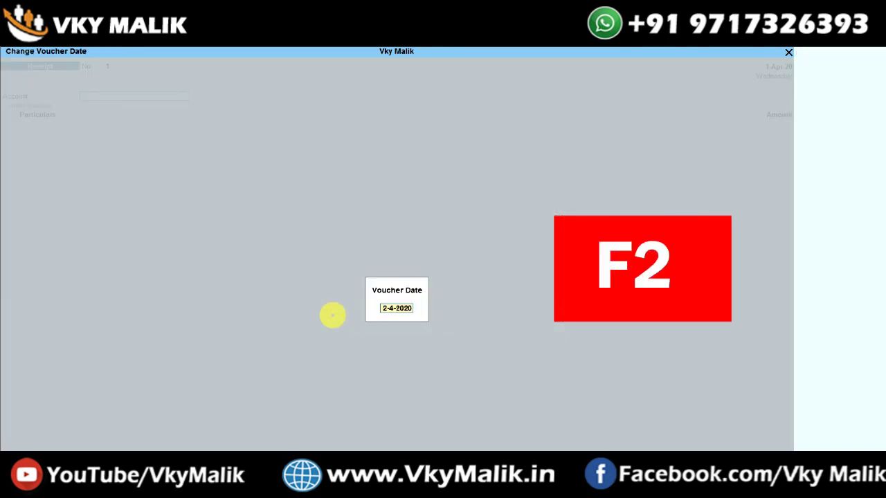
pyautogui.press('BackSpace')
pyautogui.press('Escape')
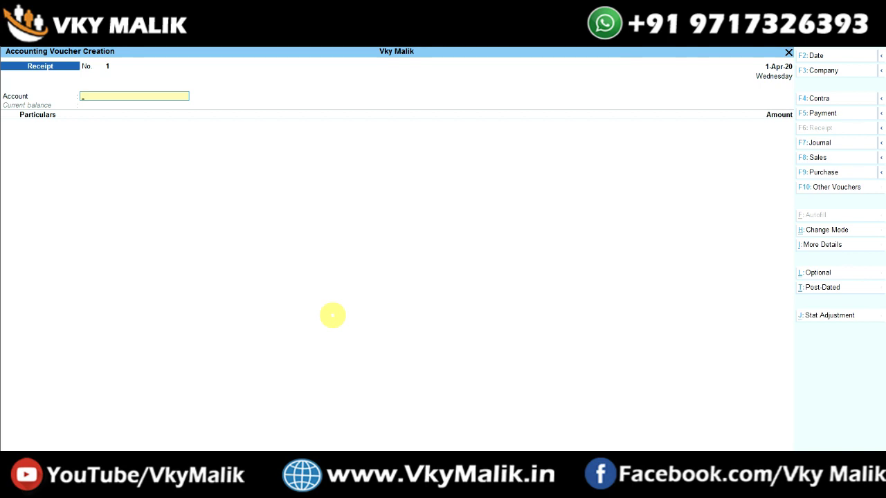
# Step: Set the receipt voucher's date to 1-Apr-20 and change the voucher mode to Double Entry
pyautogui.press('F2')
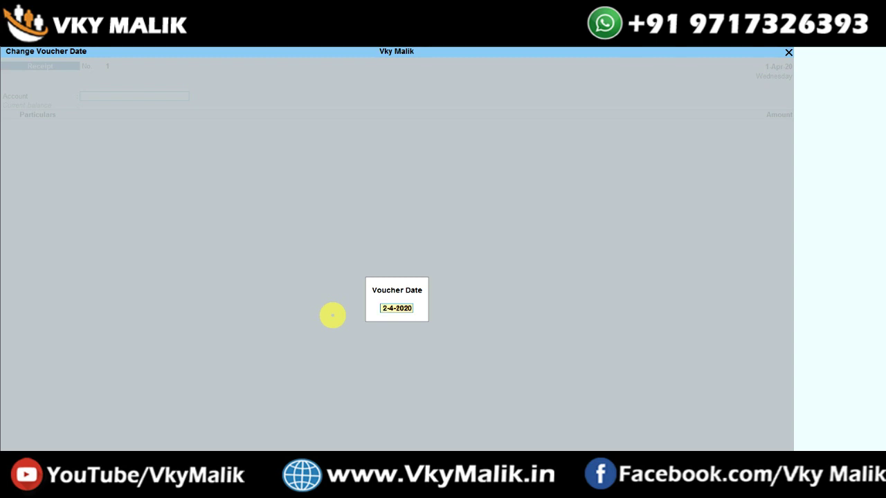
pyautogui.write('1.4')
pyautogui.press('Return')
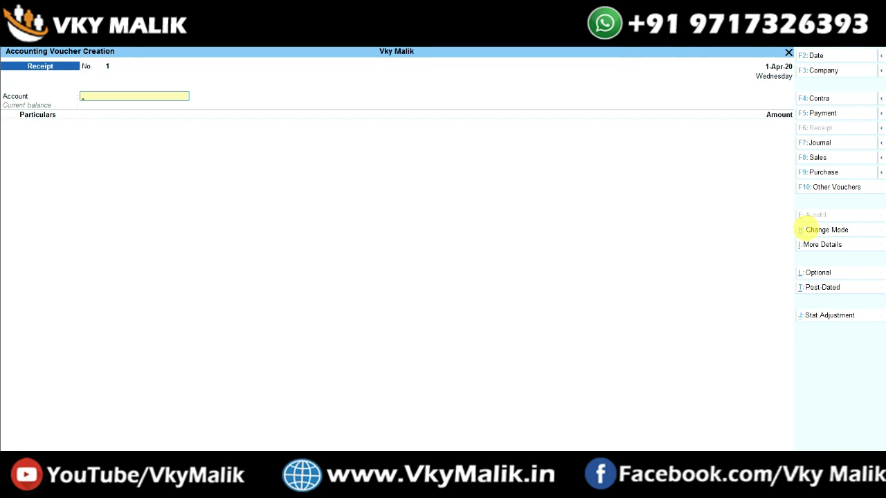
pyautogui.click(809, 229)
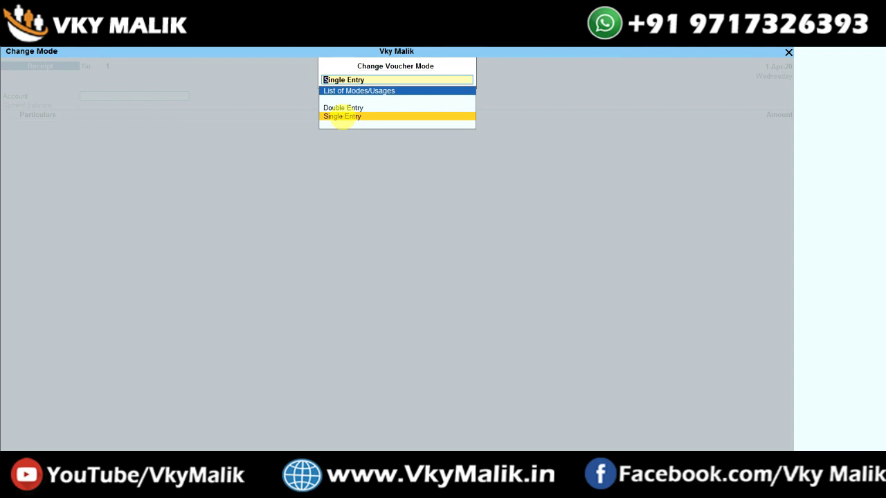
pyautogui.click(342, 109)
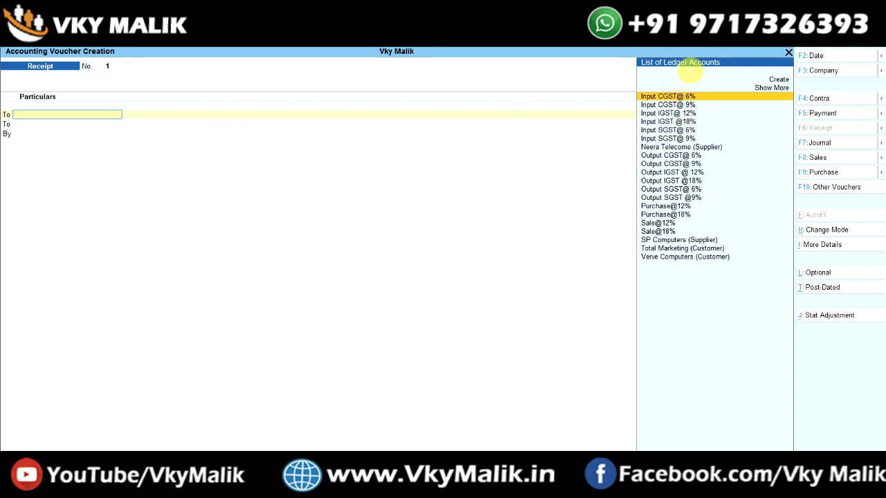
# Step: Look through the available ledger accounts for the first credit line of the receipt voucher
pyautogui.press('Down')
pyautogui.press('Down')
pyautogui.press('Down')
pyautogui.press('Down')
pyautogui.press('Down')
pyautogui.press('Down')
pyautogui.press('Down')
pyautogui.press('Down')
pyautogui.press('Down')
pyautogui.press('Down')
pyautogui.press('Down')
pyautogui.press('Down')
pyautogui.press('Down')
pyautogui.press('Down')
pyautogui.press('Down')
pyautogui.press('Down')
pyautogui.press('Down')
pyautogui.press('Down')
pyautogui.press('Down')
pyautogui.press('Up')
pyautogui.press('Up')
pyautogui.press('Up')
pyautogui.press('Up')
pyautogui.press('Up')
pyautogui.press('Up')
pyautogui.press('Up')
pyautogui.press('Up')
pyautogui.press('Up')
pyautogui.press('Up')
pyautogui.press('Up')
pyautogui.press('Up')
pyautogui.press('Up')
pyautogui.press('Up')
pyautogui.press('Up')
pyautogui.press('Up')
pyautogui.press('Up')
pyautogui.press('Up')
pyautogui.press('Up')
pyautogui.press('Down')
pyautogui.press('Down')
pyautogui.press('Down')
pyautogui.press('Down')
pyautogui.press('Down')
pyautogui.press('Down')
pyautogui.press('Down')
pyautogui.press('Down')
pyautogui.press('Down')
pyautogui.press('Down')
pyautogui.press('Down')
pyautogui.press('Down')
pyautogui.press('Down')
pyautogui.press('Down')
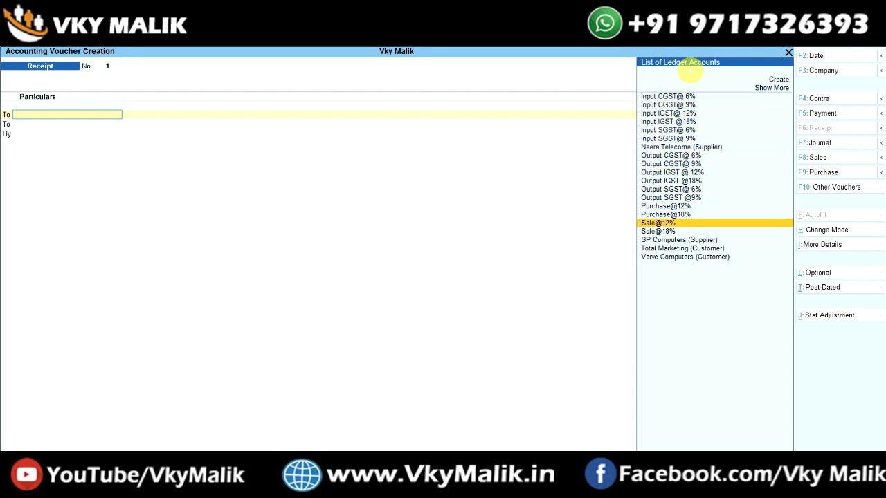
pyautogui.press('Up')
pyautogui.press('Up')
pyautogui.press('Up')
pyautogui.press('Up')
pyautogui.press('Up')
pyautogui.press('Up')
pyautogui.press('Up')
pyautogui.press('Up')
pyautogui.press('Up')
pyautogui.press('Up')
pyautogui.press('Up')
pyautogui.press('Up')
pyautogui.press('Up')
pyautogui.press('Up')
pyautogui.press('Up')
pyautogui.press('Down')
pyautogui.press('Down')
pyautogui.press('Down')
pyautogui.press('Down')
pyautogui.press('Down')
pyautogui.press('Down')
pyautogui.press('Down')
pyautogui.press('Down')
pyautogui.press('Down')
pyautogui.press('Down')
pyautogui.press('Down')
pyautogui.press('Down')
pyautogui.press('Down')
pyautogui.press('Down')
pyautogui.press('Down')
pyautogui.press('Down')
pyautogui.press('Down')
pyautogui.press('Down')
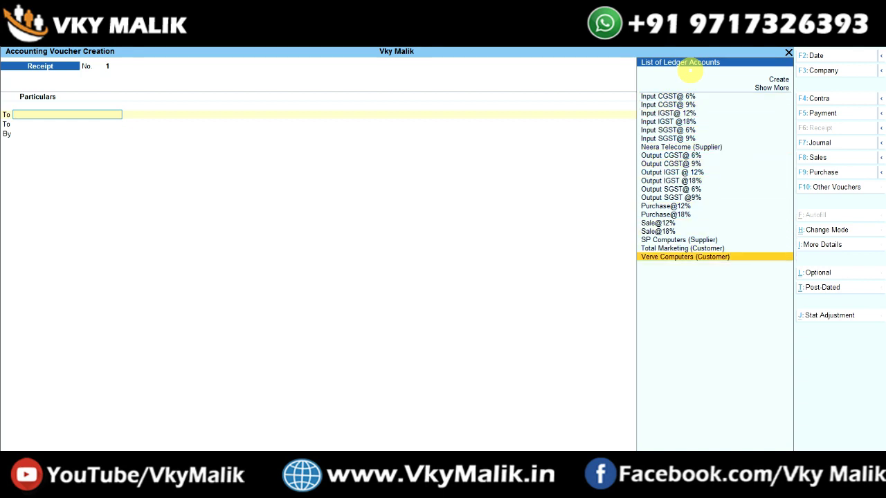
pyautogui.press('Up')
pyautogui.press('Up')
pyautogui.press('Up')
pyautogui.press('Up')
pyautogui.press('Up')
pyautogui.press('Up')
pyautogui.press('Up')
pyautogui.press('Up')
pyautogui.press('Up')
pyautogui.press('Up')
pyautogui.press('Up')
pyautogui.press('Up')
pyautogui.press('Up')
pyautogui.press('Up')
pyautogui.press('Up')
pyautogui.press('Up')
pyautogui.press('Up')
pyautogui.press('Up')
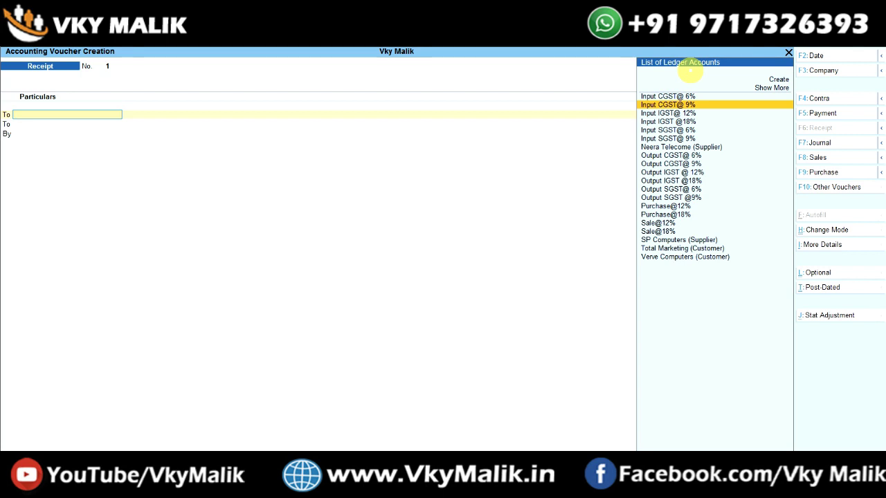
pyautogui.press('Up')
pyautogui.press('Up')
pyautogui.press('Up')
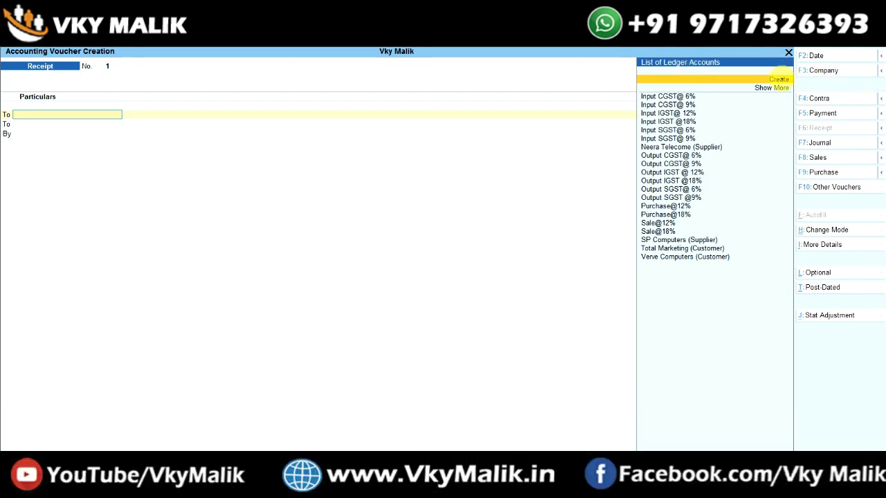
# Step: Open a blank ledger creation form from the first particulars line of the receipt voucher
pyautogui.click(779, 78)
pyautogui.press('Escape')
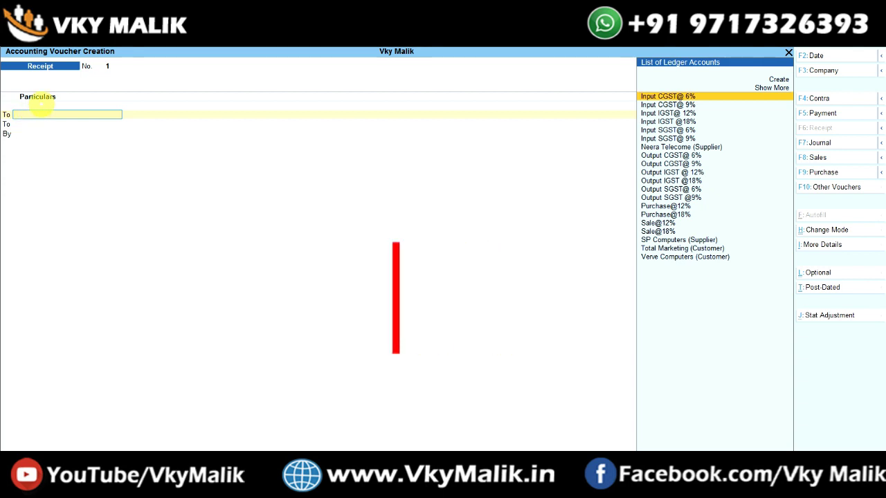
pyautogui.hotkey('alt', 'c')
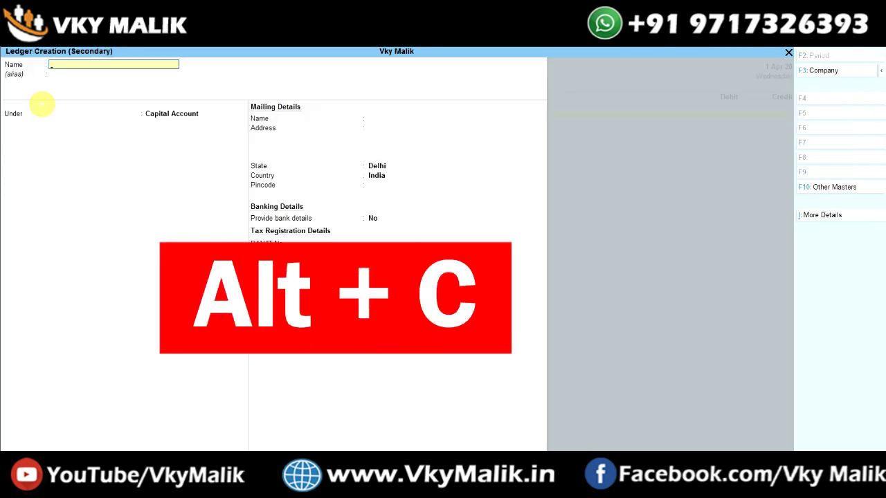